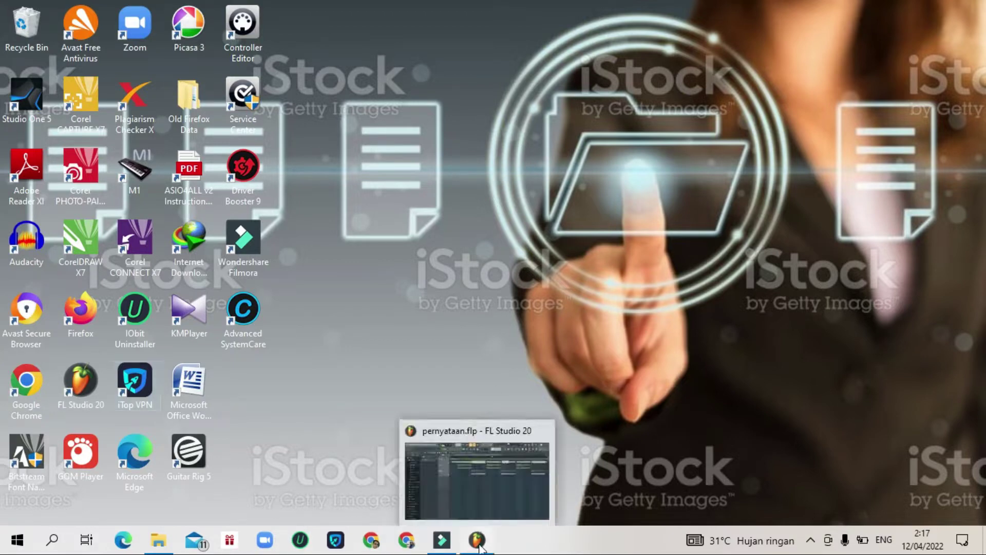
Switch to the FL Studio project pernyataan.flp and unmute all playlist tracks from Track 4 downward.
{"action": "left_click", "coordinate": [479, 548]}
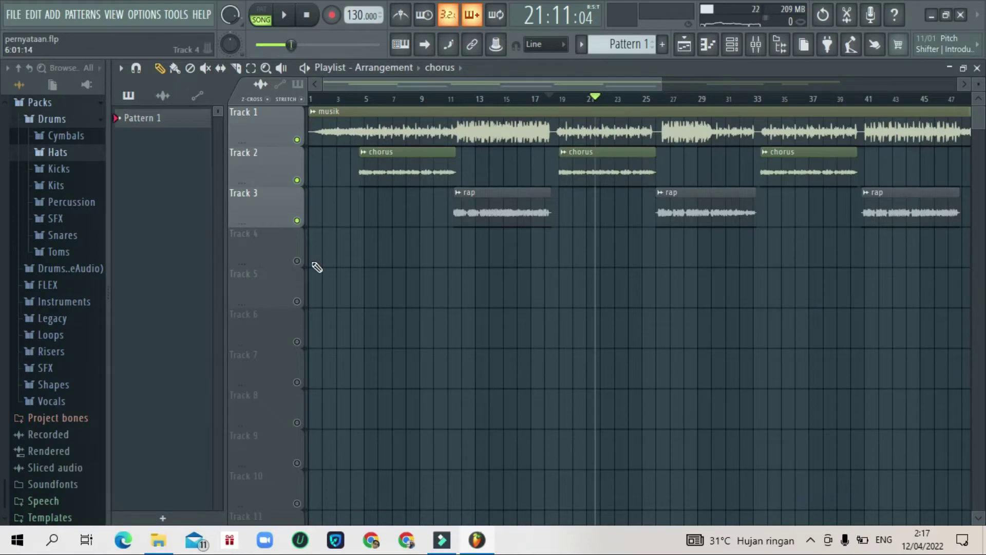
{"action": "left_click", "coordinate": [297, 261], "text": "ctrl"}
{"action": "left_click", "coordinate": [296, 260], "text": "ctrl"}
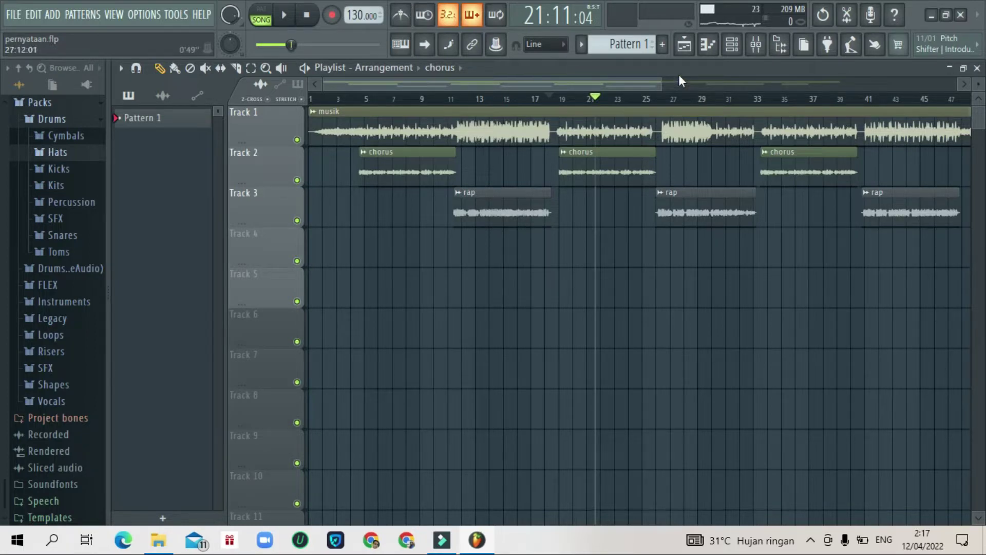
Open the mixer, rewind the song to the start, and play a short passage to watch the channel levels.
{"action": "left_click", "coordinate": [756, 47]}
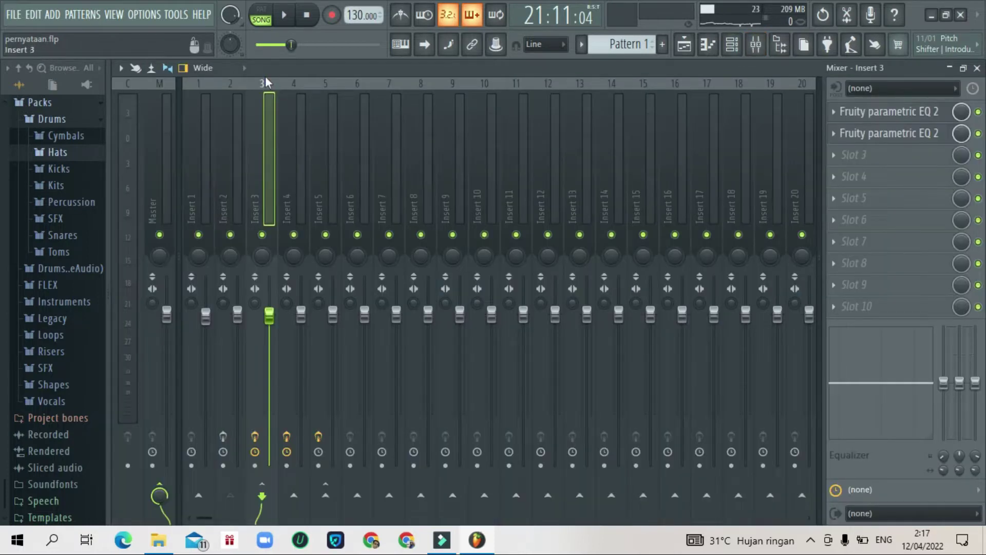
{"action": "left_click", "coordinate": [291, 44]}
{"action": "left_click_drag", "start_coordinate": [291, 45], "coordinate": [260, 45]}
{"action": "left_click", "coordinate": [285, 16]}
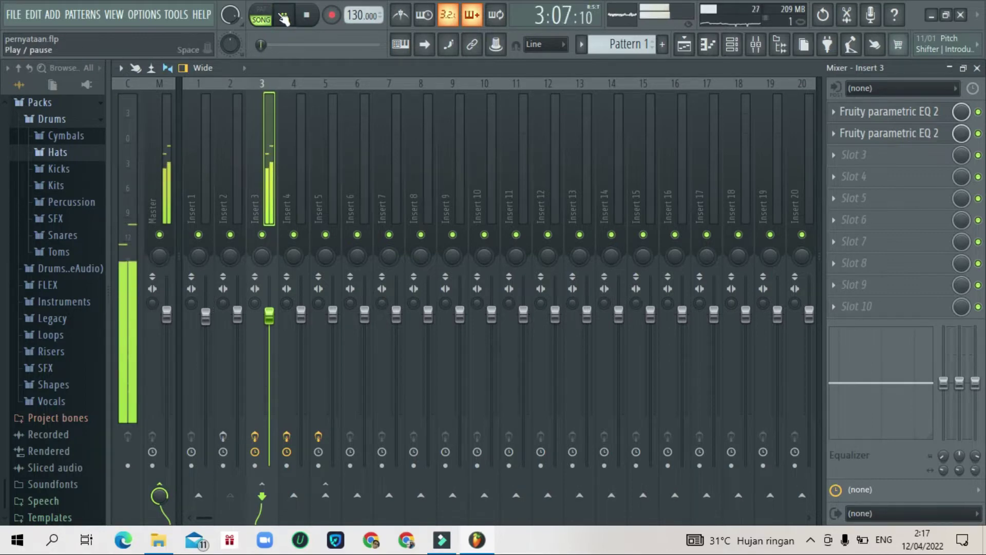
{"action": "left_click", "coordinate": [281, 16]}
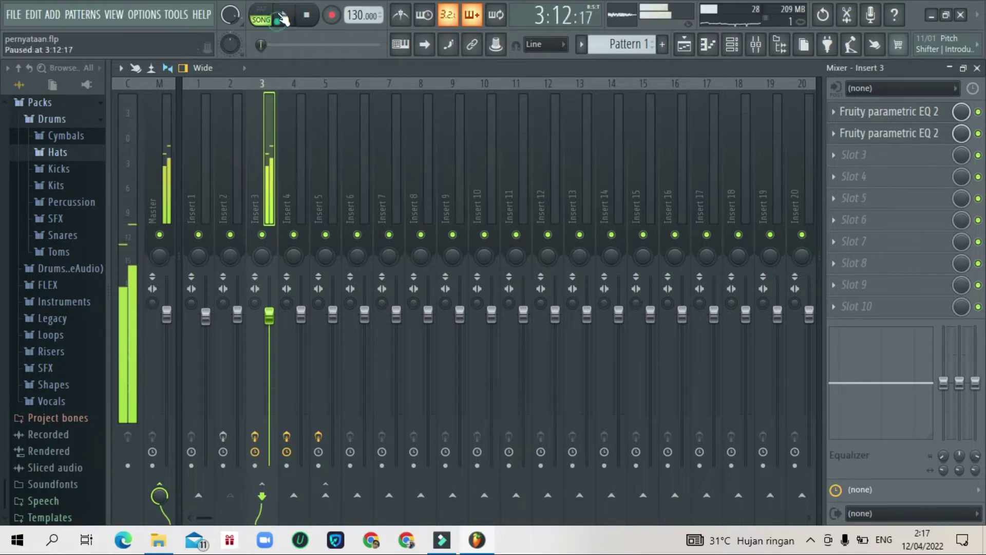
Load mvMeter2nogpu into effect slot 1 of the Master channel and move its window clear of the transport controls.
{"action": "left_click", "coordinate": [147, 190]}
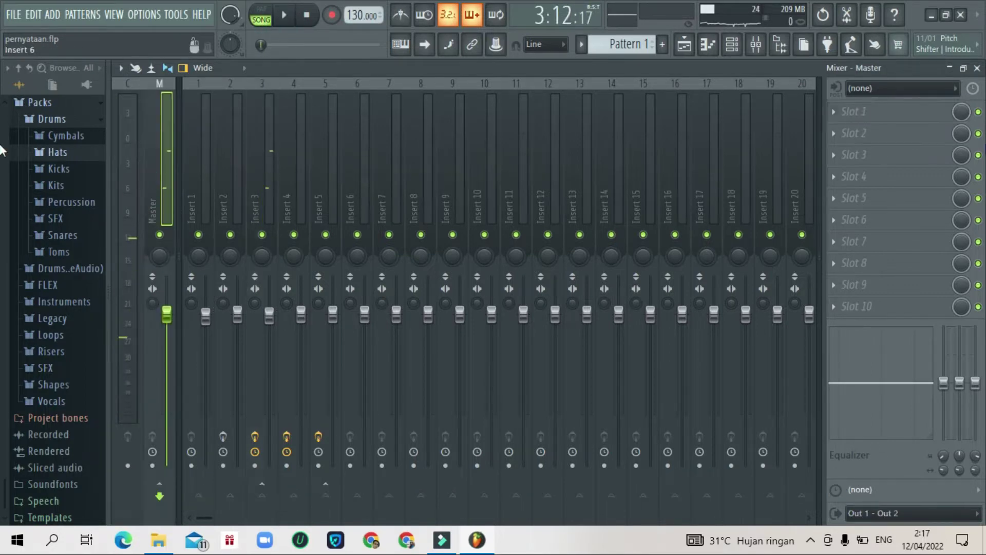
{"action": "left_click", "coordinate": [830, 112]}
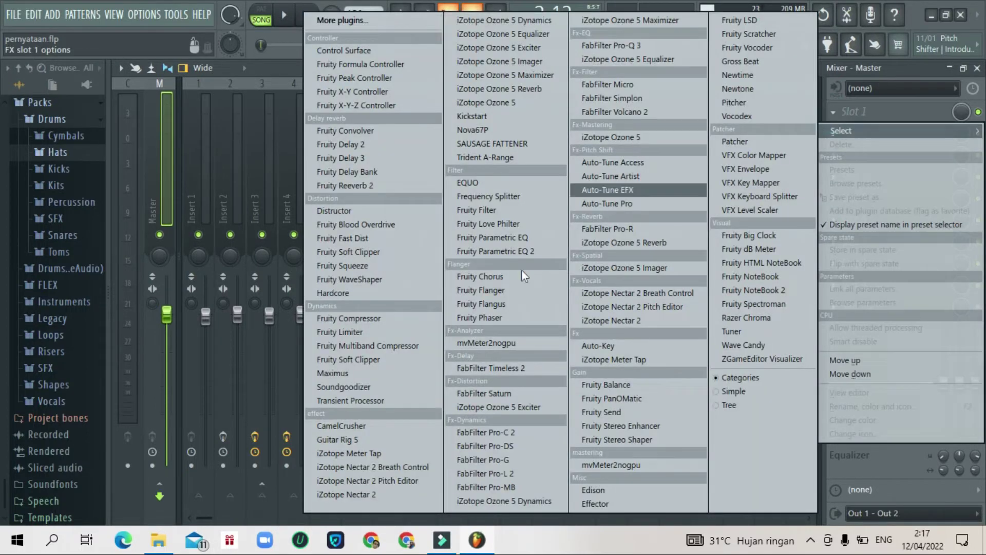
{"action": "left_click", "coordinate": [493, 342]}
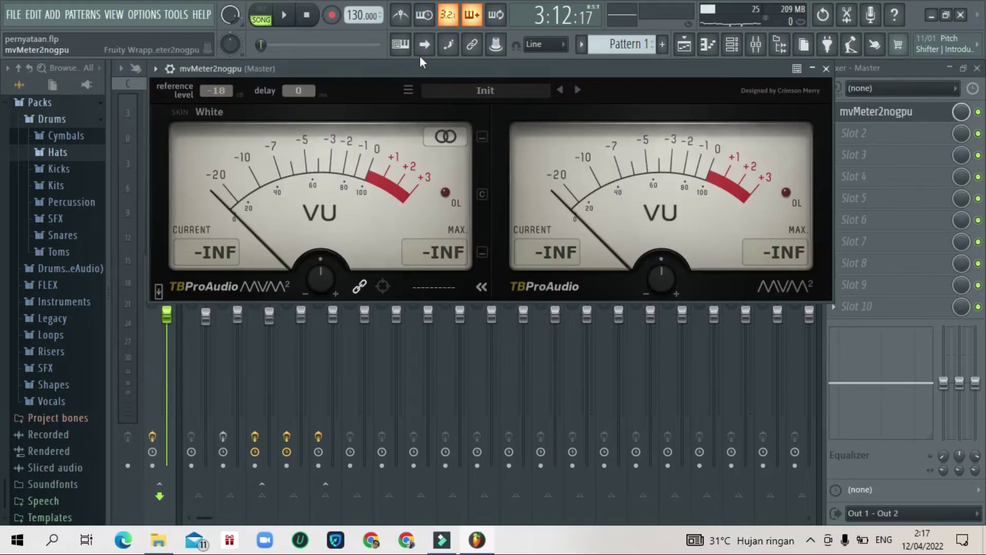
{"action": "left_click_drag", "start_coordinate": [430, 66], "coordinate": [489, 132]}
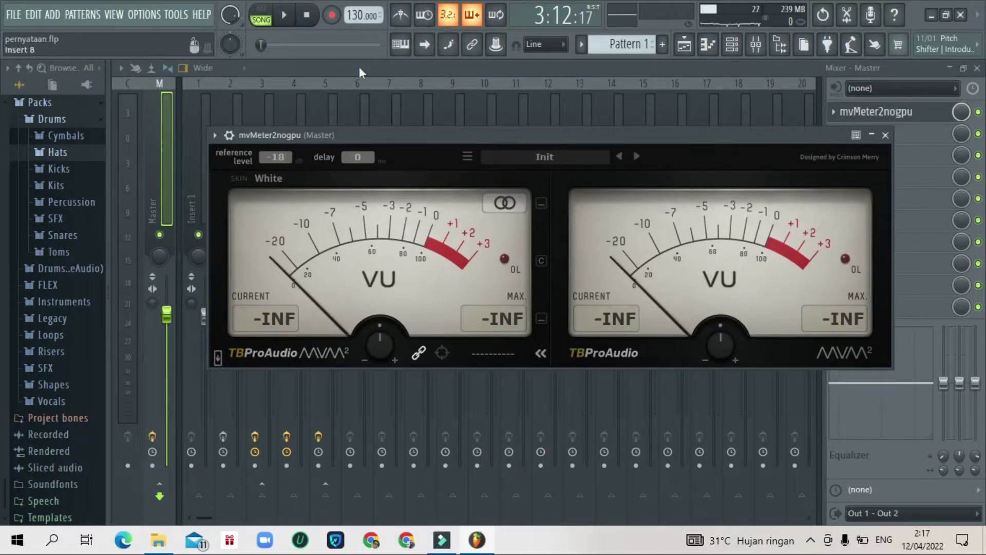
Play two passages of the song to check the Master level on the VU meter, and close the meter.
{"action": "left_click", "coordinate": [297, 21]}
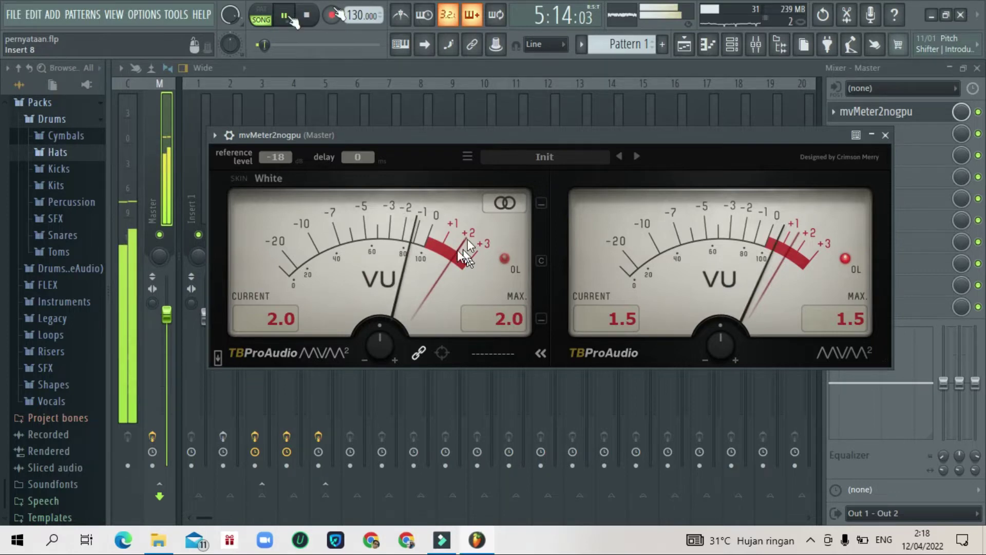
{"action": "key", "text": "space"}
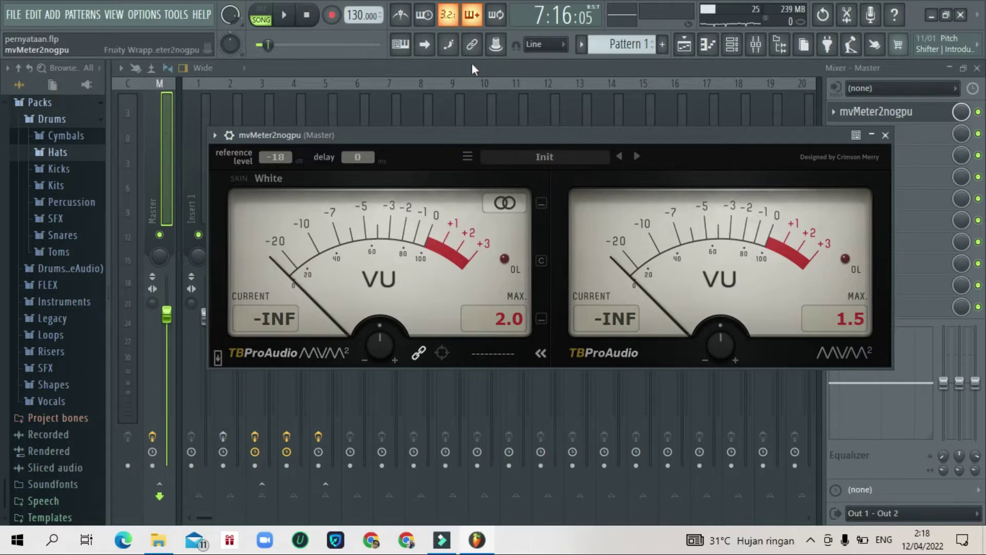
{"action": "left_click_drag", "start_coordinate": [472, 63], "coordinate": [479, 62]}
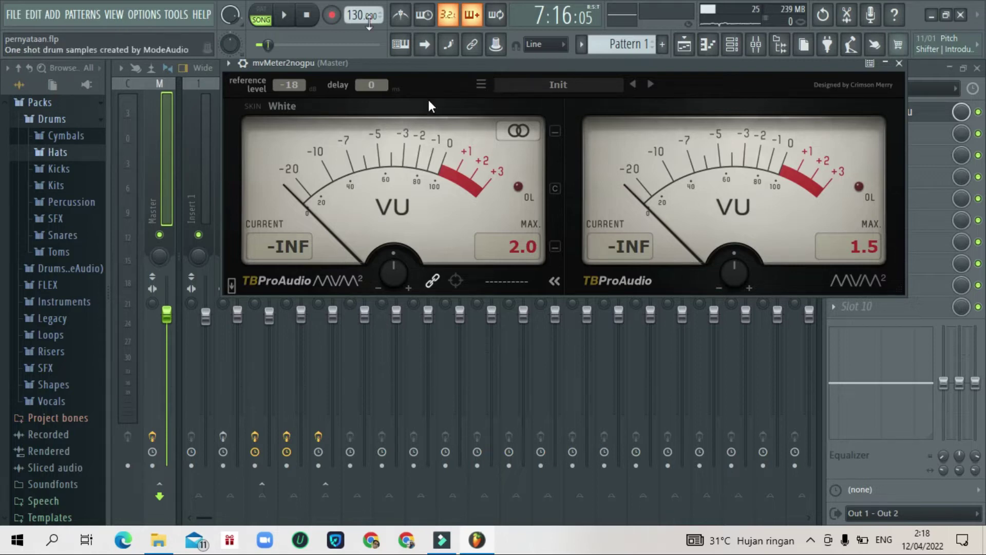
{"action": "left_click", "coordinate": [284, 16]}
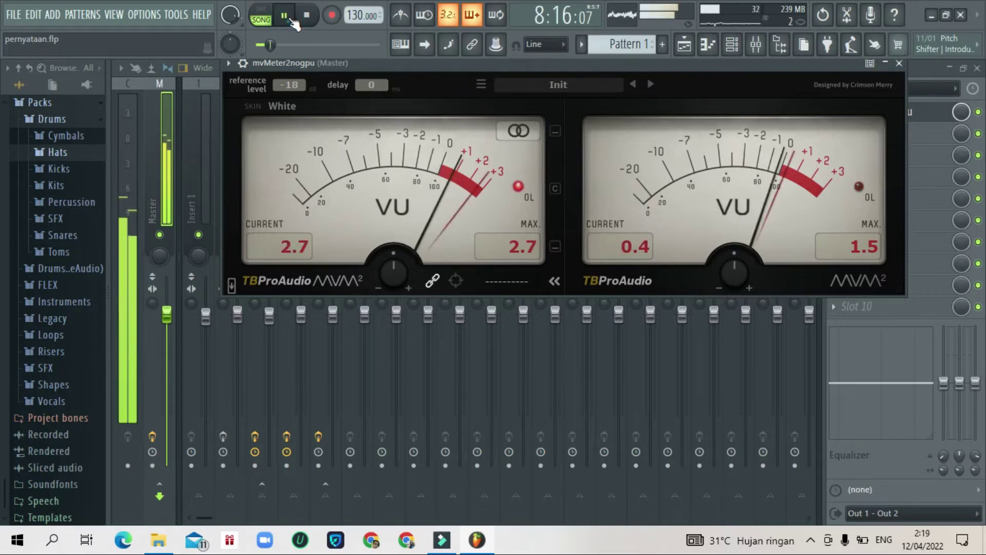
{"action": "left_click", "coordinate": [291, 20]}
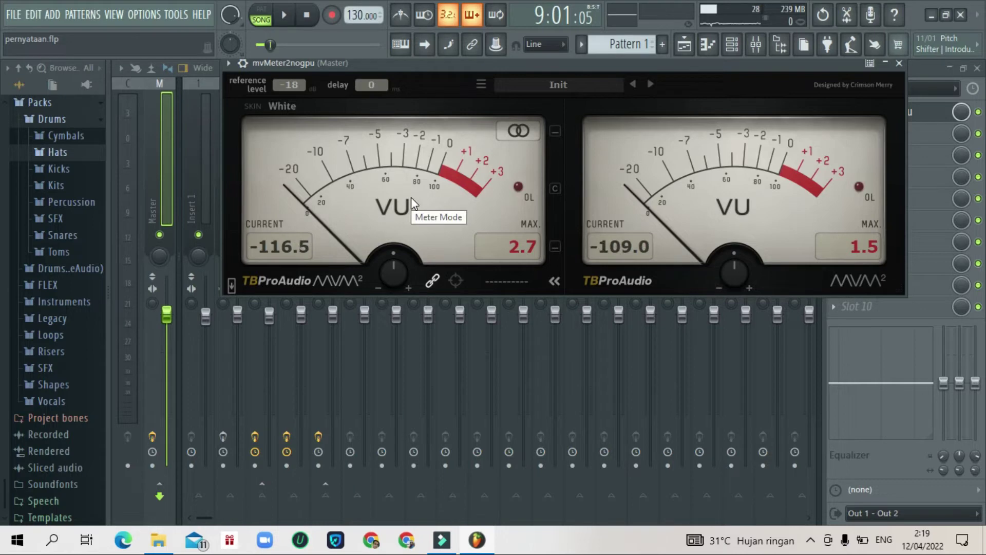
{"action": "left_click", "coordinate": [900, 63]}
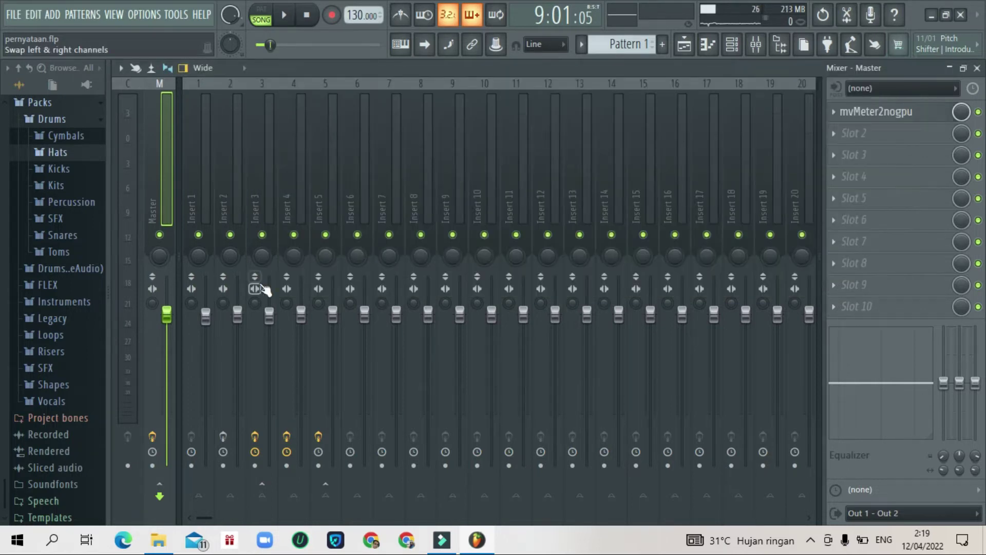
Lower the mixer volume of Insert 3 to about 69% and Insert 4 to about 70%.
{"action": "left_click", "coordinate": [264, 195]}
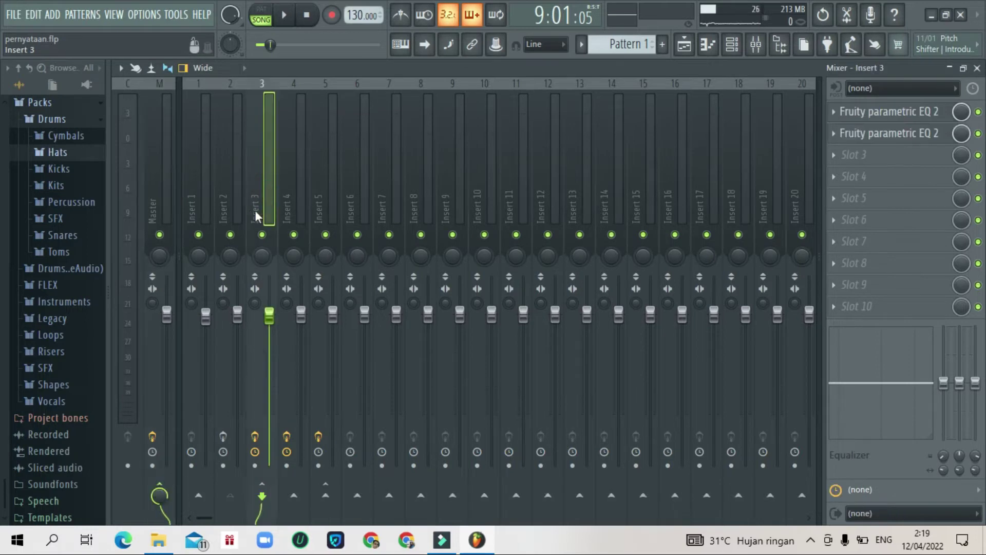
{"action": "left_click", "coordinate": [284, 208]}
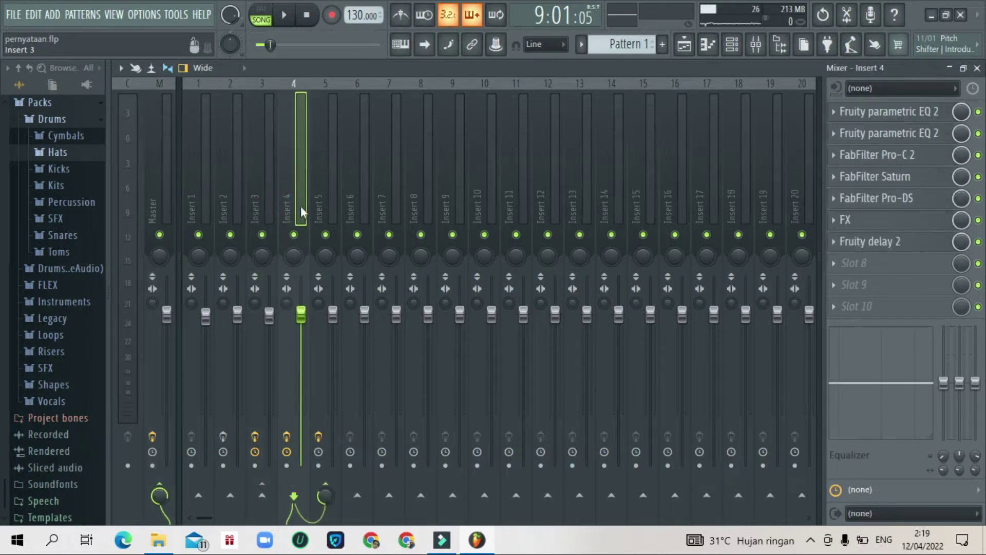
{"action": "left_click", "coordinate": [260, 199]}
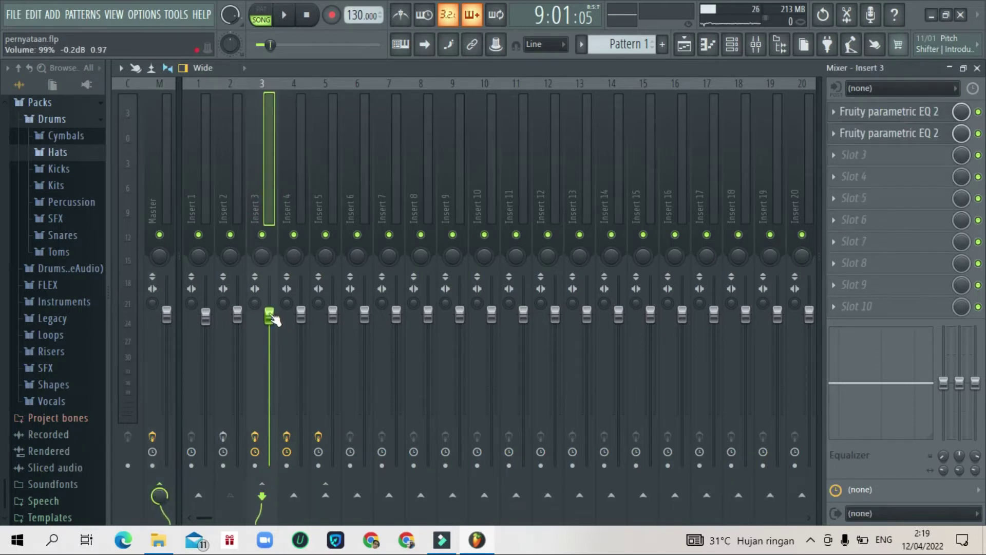
{"action": "left_click_drag", "start_coordinate": [269, 316], "coordinate": [269, 352]}
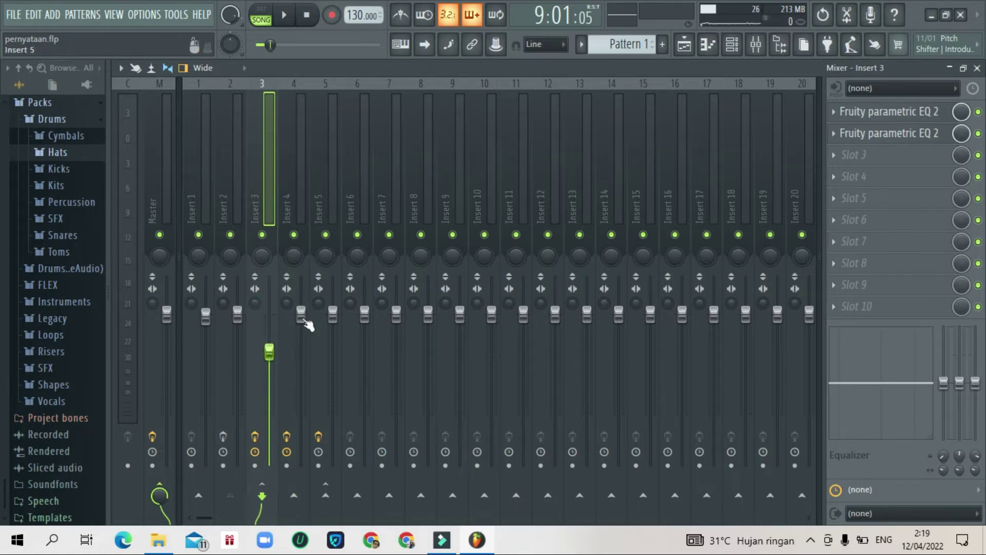
{"action": "left_click", "coordinate": [302, 314]}
{"action": "left_click_drag", "start_coordinate": [302, 314], "coordinate": [302, 361]}
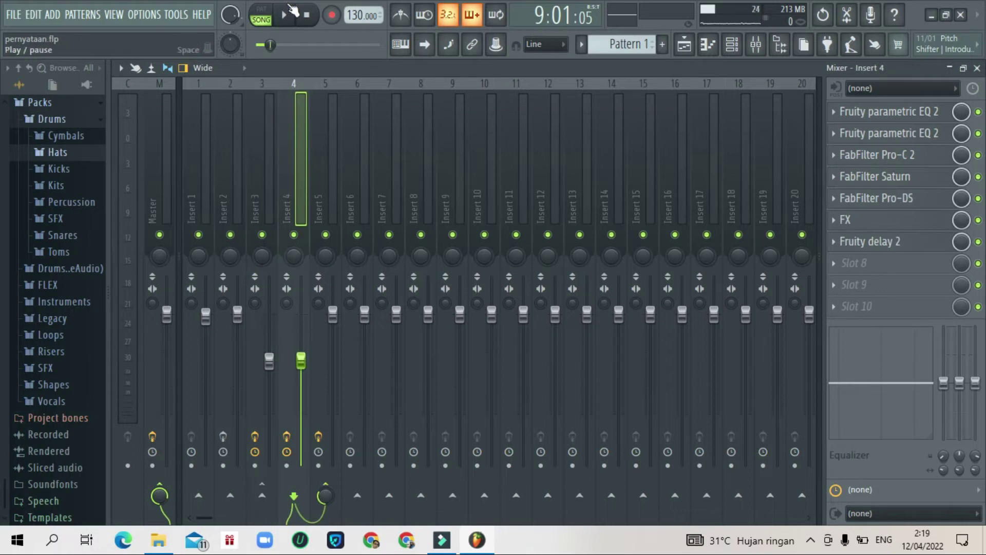
Play the song and recheck the Master level on mvMeter2nogpu, rewinding to an early passage to compare the VU readings.
{"action": "left_click", "coordinate": [283, 15]}
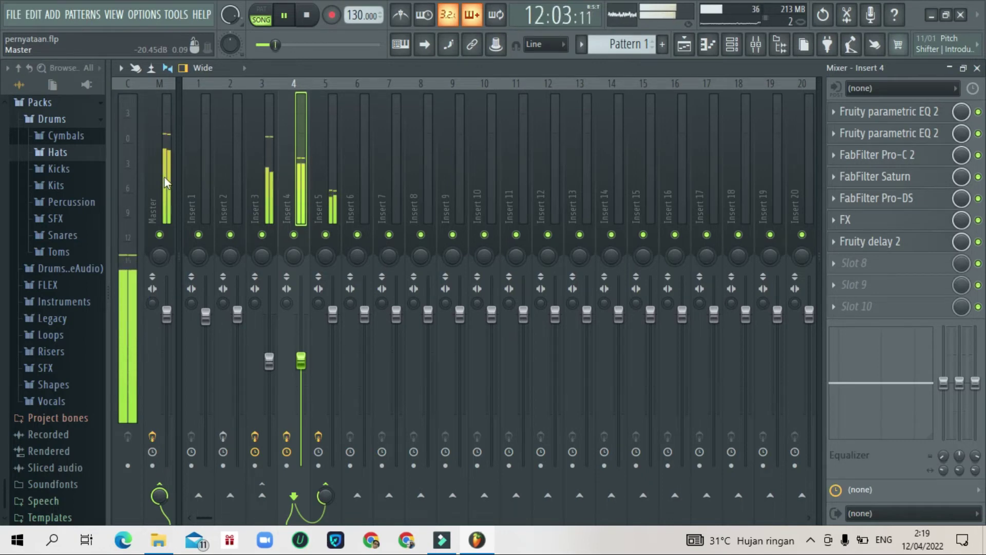
{"action": "left_click", "coordinate": [284, 15]}
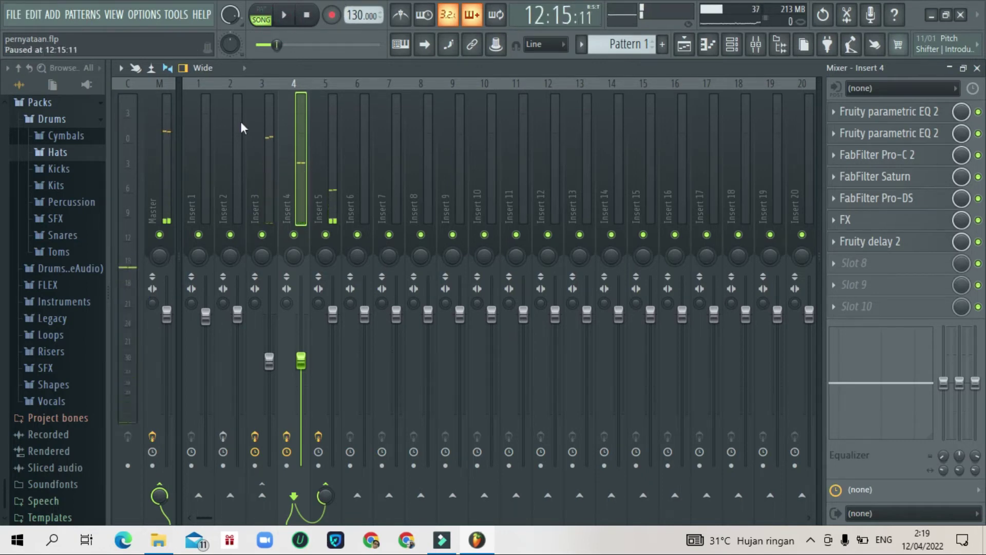
{"action": "left_click", "coordinate": [165, 203]}
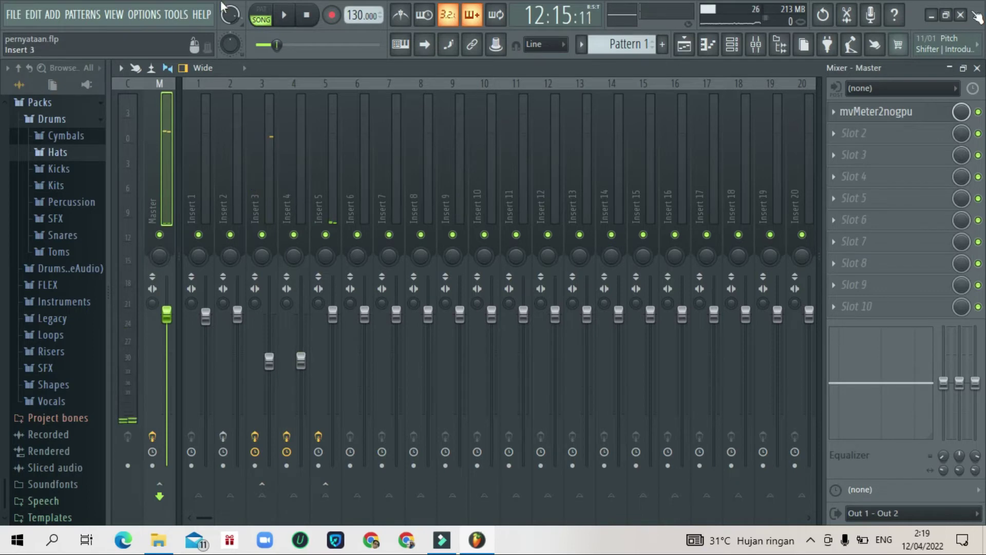
{"action": "left_click", "coordinate": [873, 112]}
{"action": "left_click", "coordinate": [288, 17]}
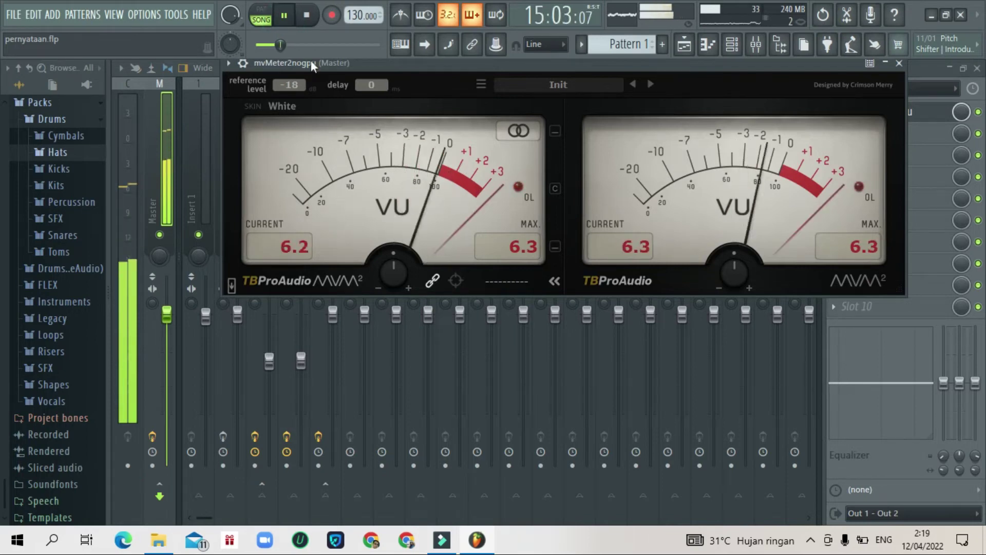
{"action": "left_click_drag", "start_coordinate": [281, 45], "coordinate": [258, 45]}
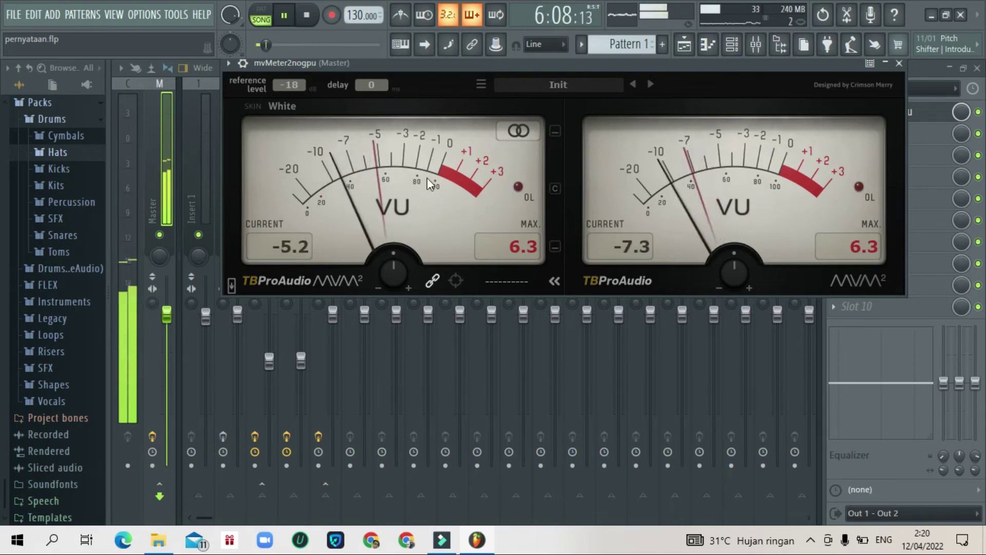
{"action": "left_click", "coordinate": [286, 18]}
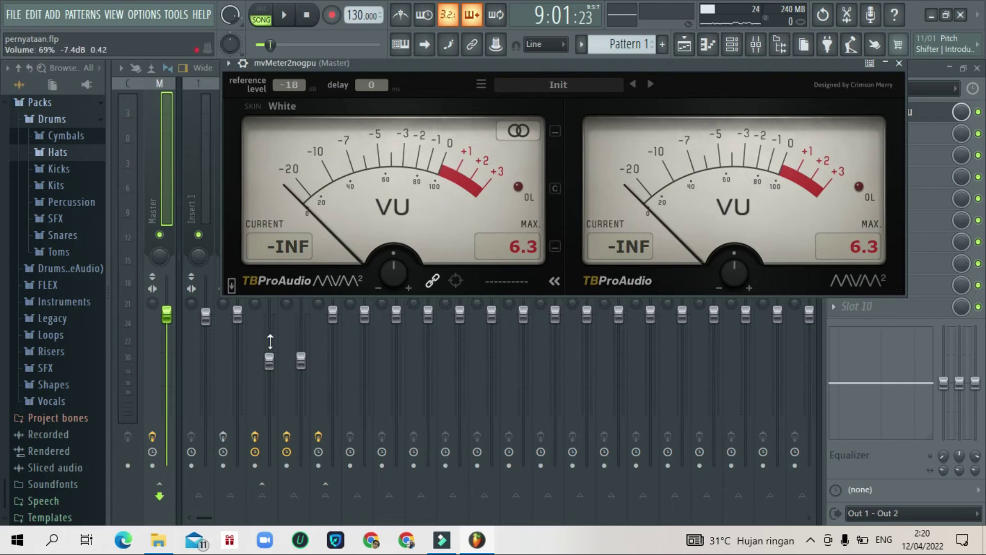
{"action": "scroll", "coordinate": [309, 377], "scroll_direction": "up", "scroll_amount": 1}
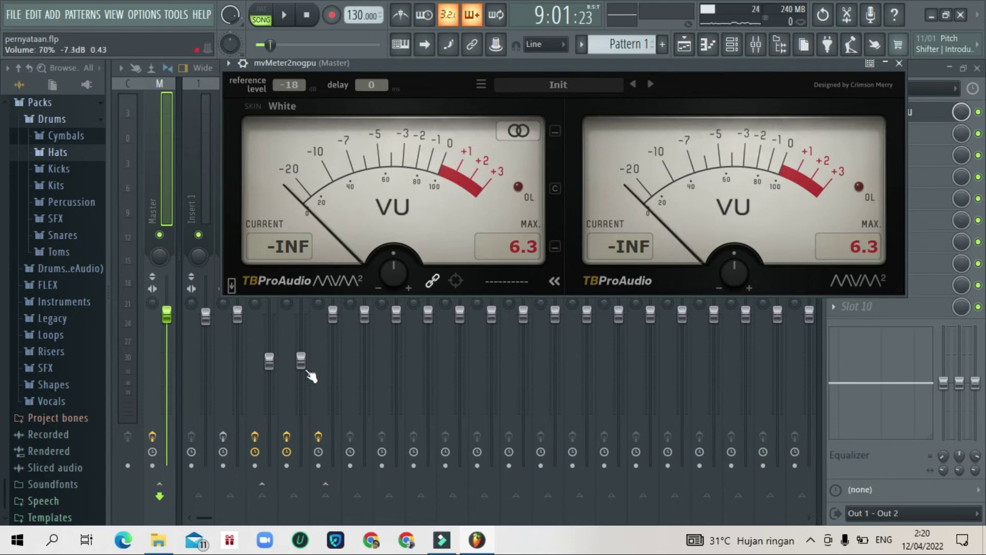